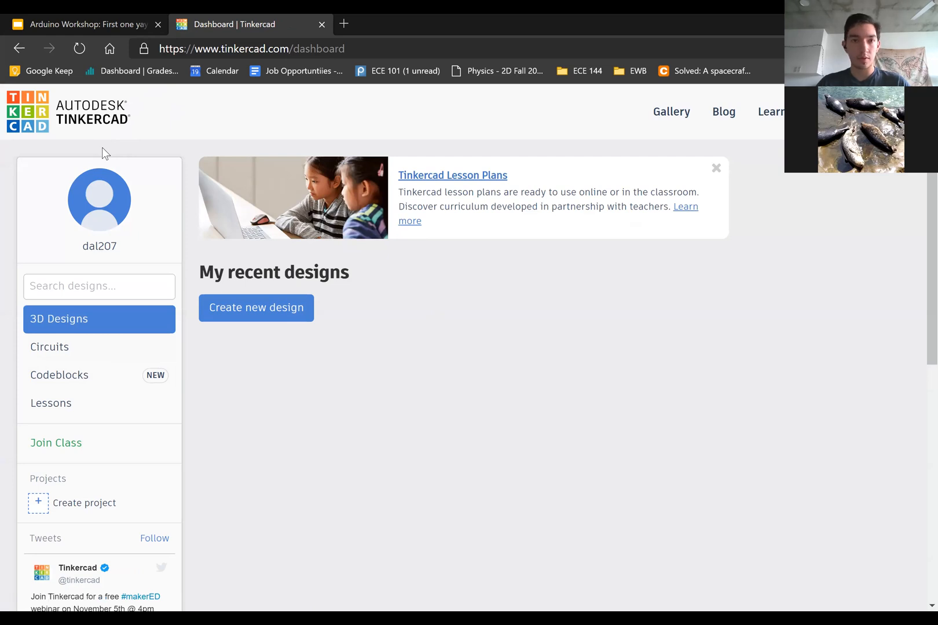
View the "Using Tinkercad" slide in the Arduino Workshop presentation and return to the Tinkercad dashboard.
click(87, 26)
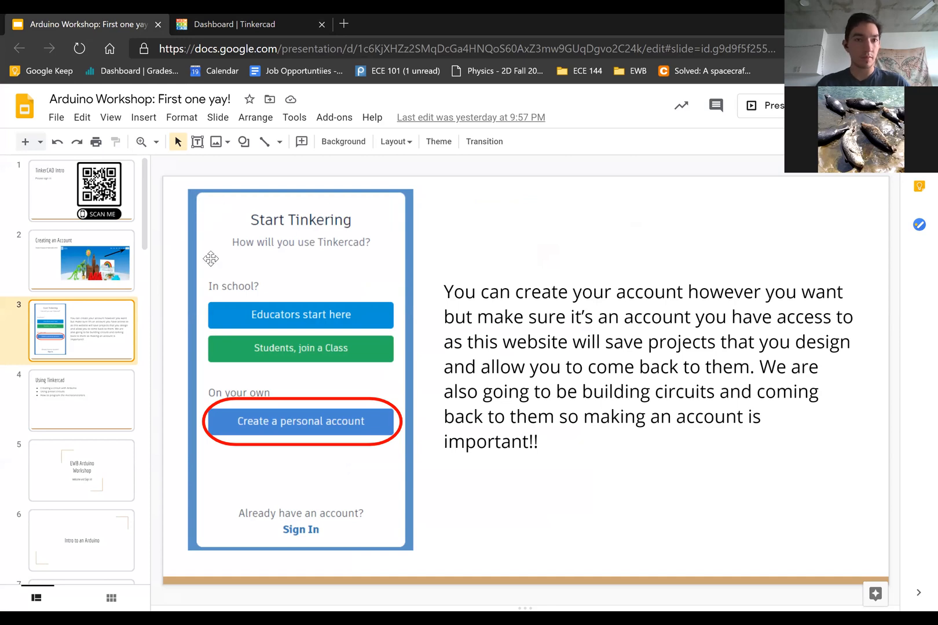
click(80, 391)
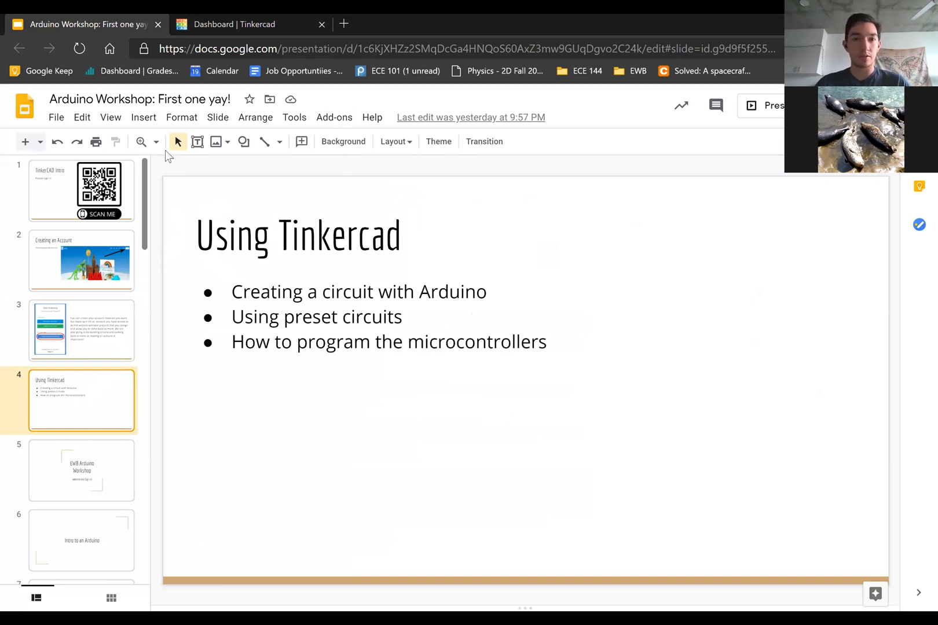
click(279, 18)
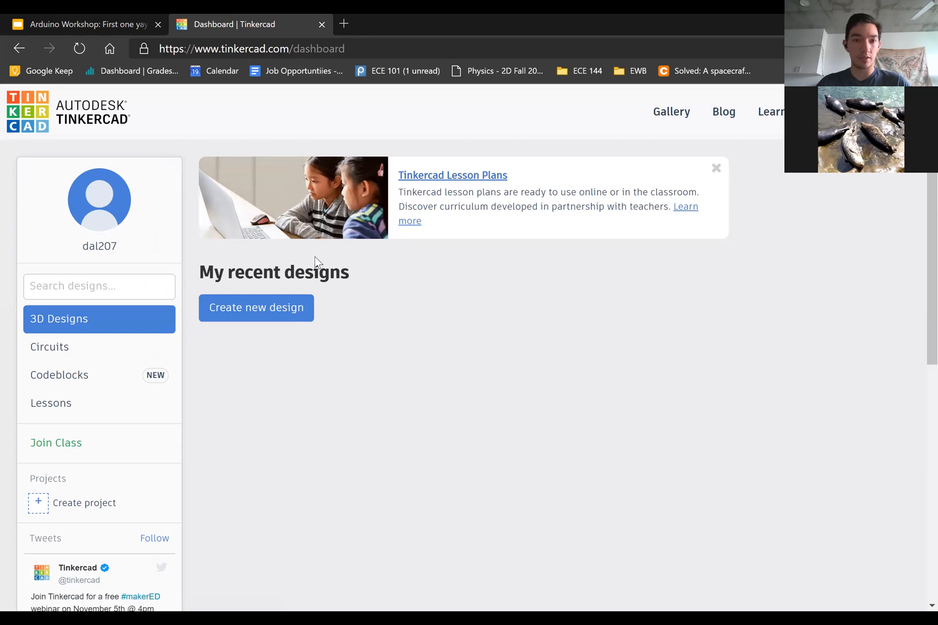
Show the saved circuits on the dashboard and create a new circuit.
click(98, 352)
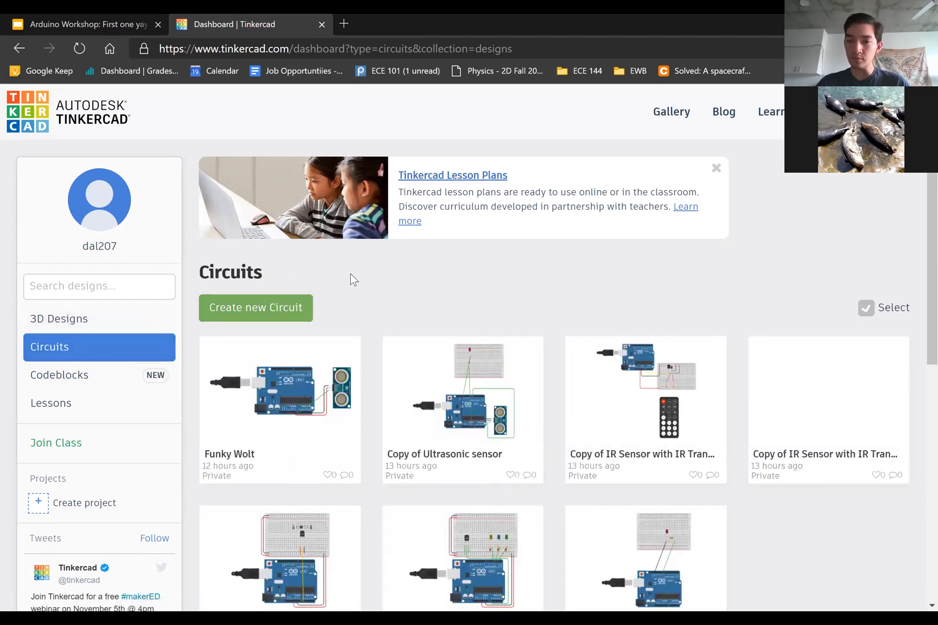
scroll(414, 294, down, 4)
scroll(417, 294, up, 4)
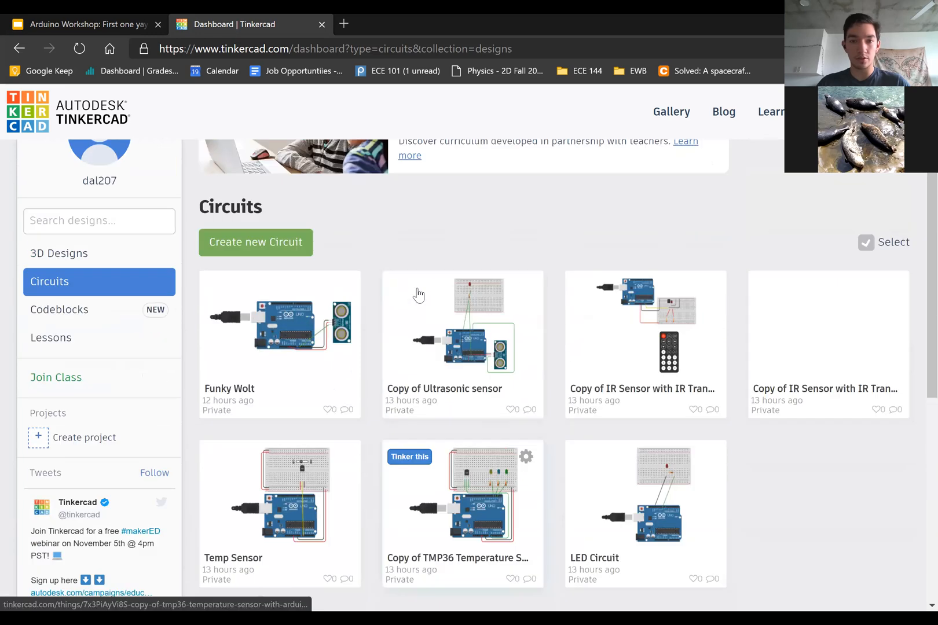
click(253, 308)
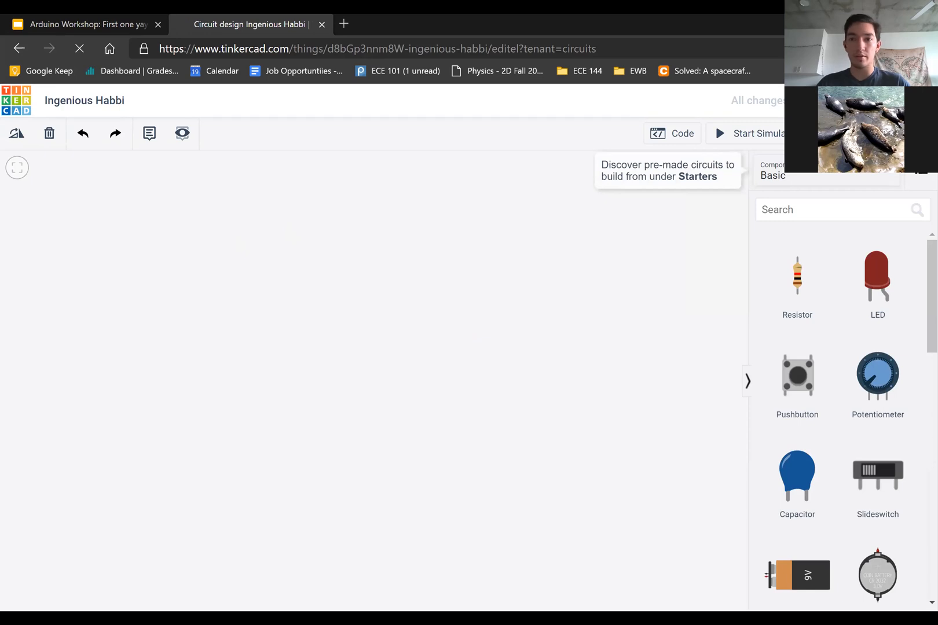
Find the Arduino Uno R3 and small breadboard among the basic components and place them on the canvas, breadboard above the Arduino.
scroll(857, 449, down, 7)
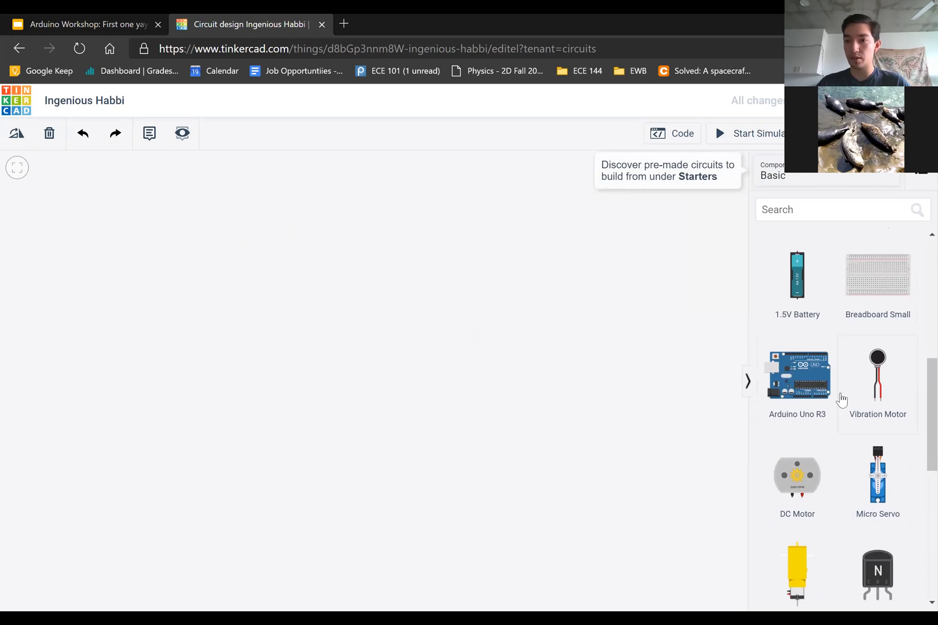
scroll(837, 398, down, 3)
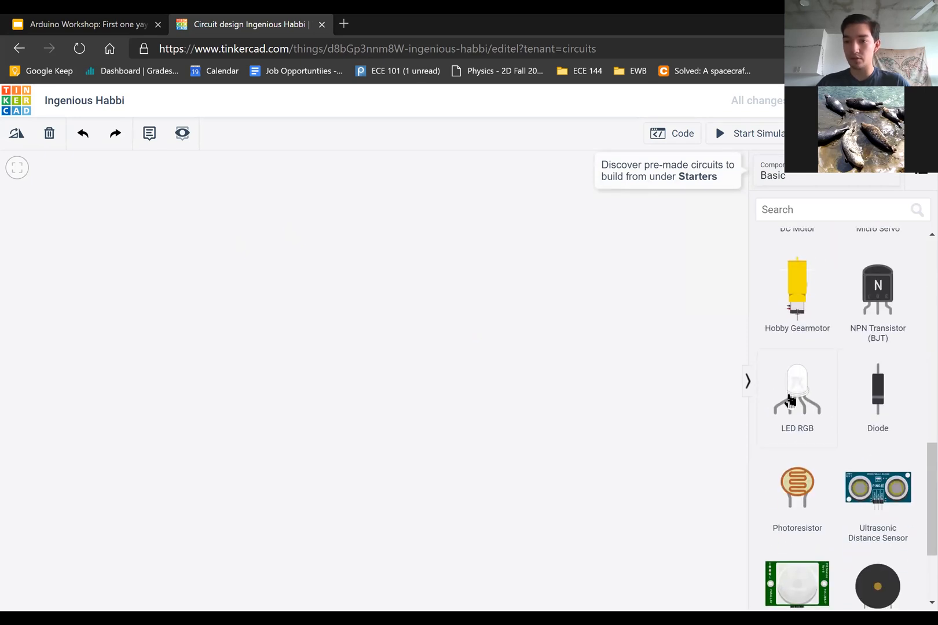
scroll(877, 412, down, 2)
scroll(878, 412, down, 3)
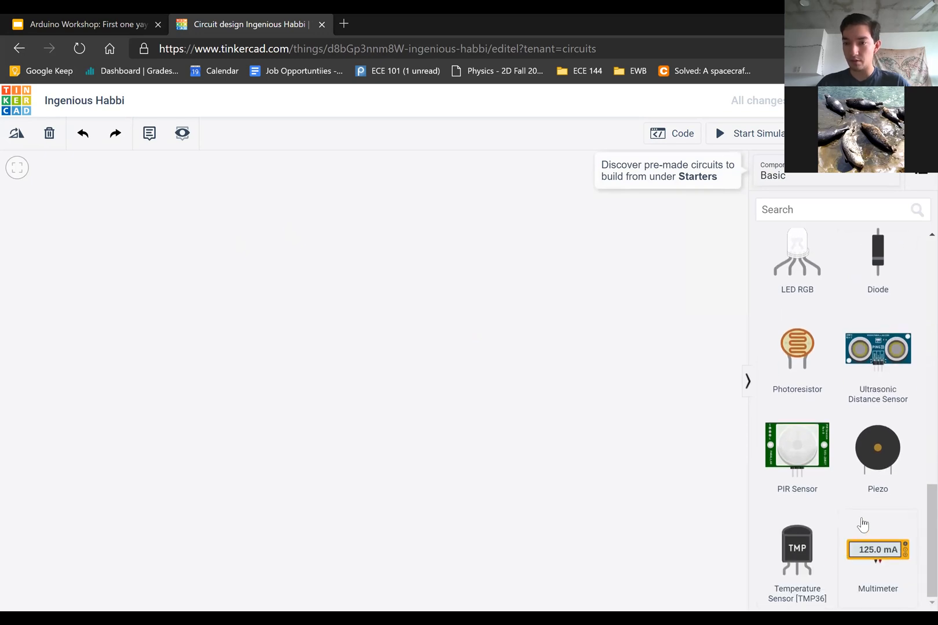
scroll(915, 401, up, 20)
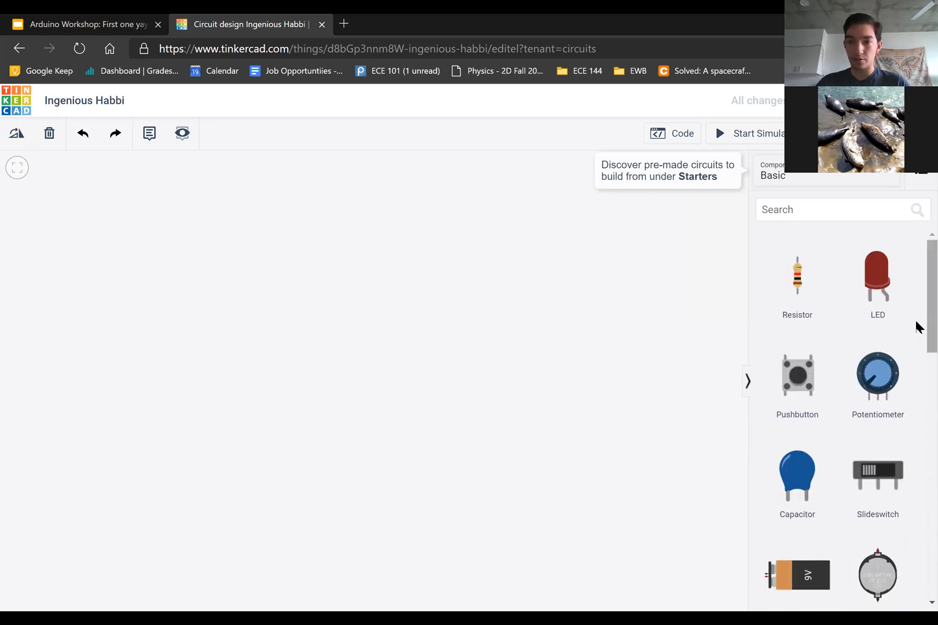
scroll(883, 393, down, 3)
scroll(880, 394, down, 4)
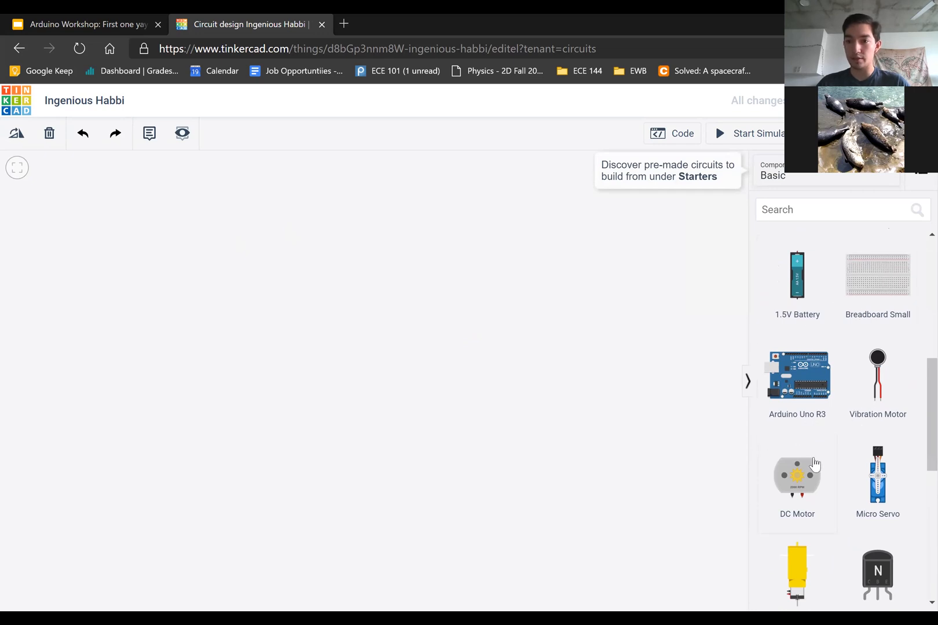
drag(796, 387, 533, 473)
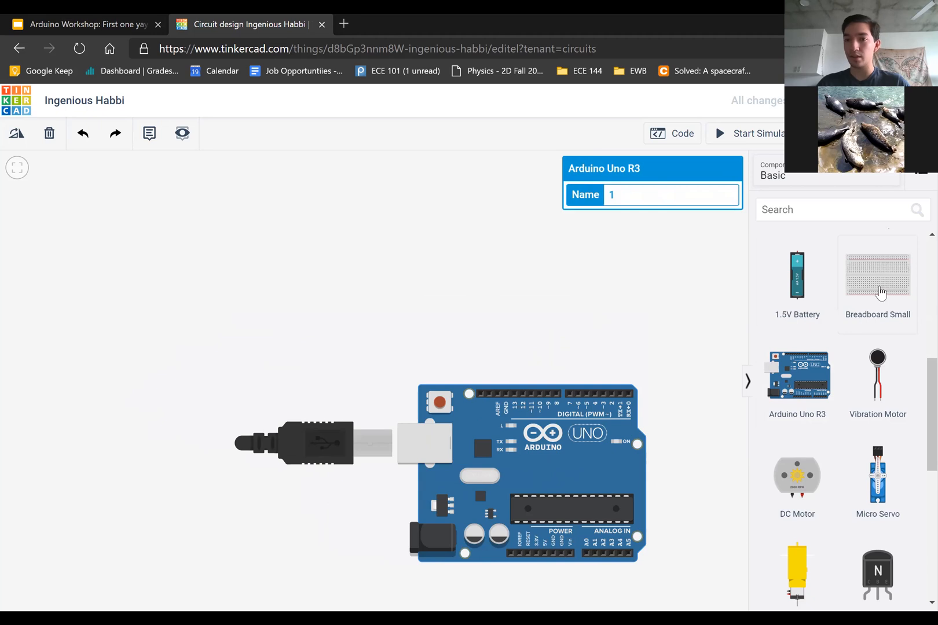
drag(756, 311, 507, 265)
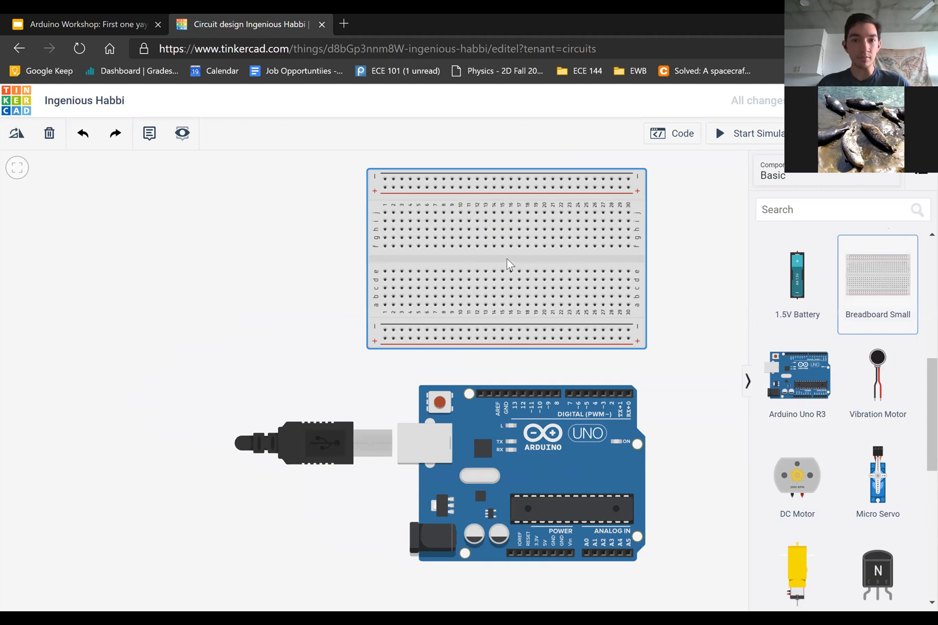
click(507, 259)
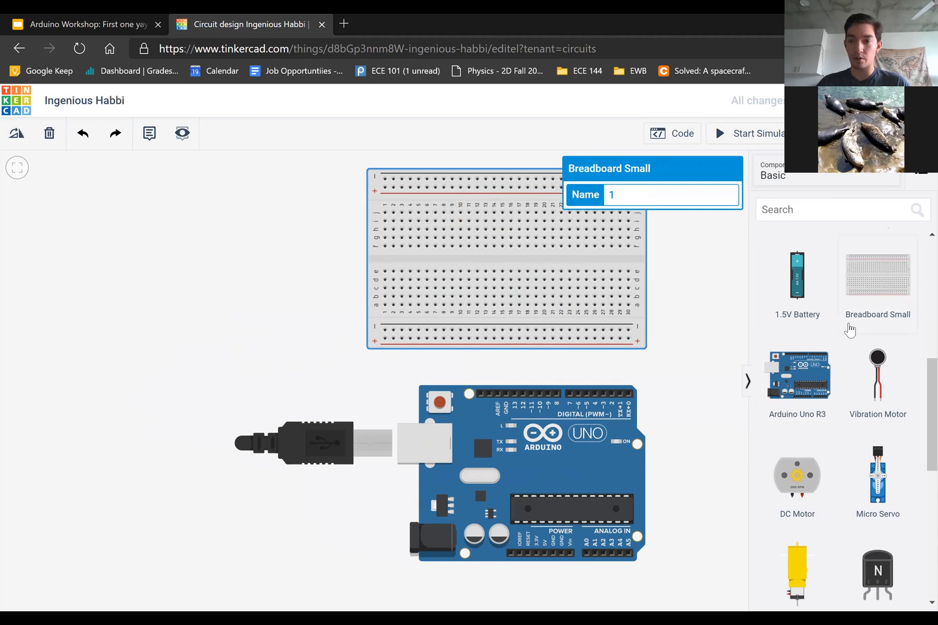
scroll(849, 330, up, 5)
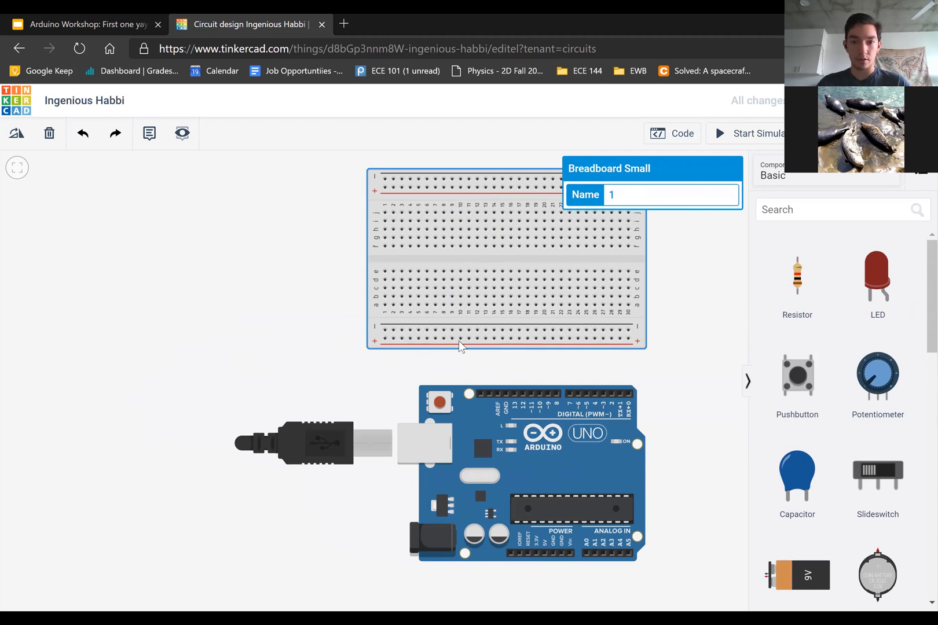
click(496, 338)
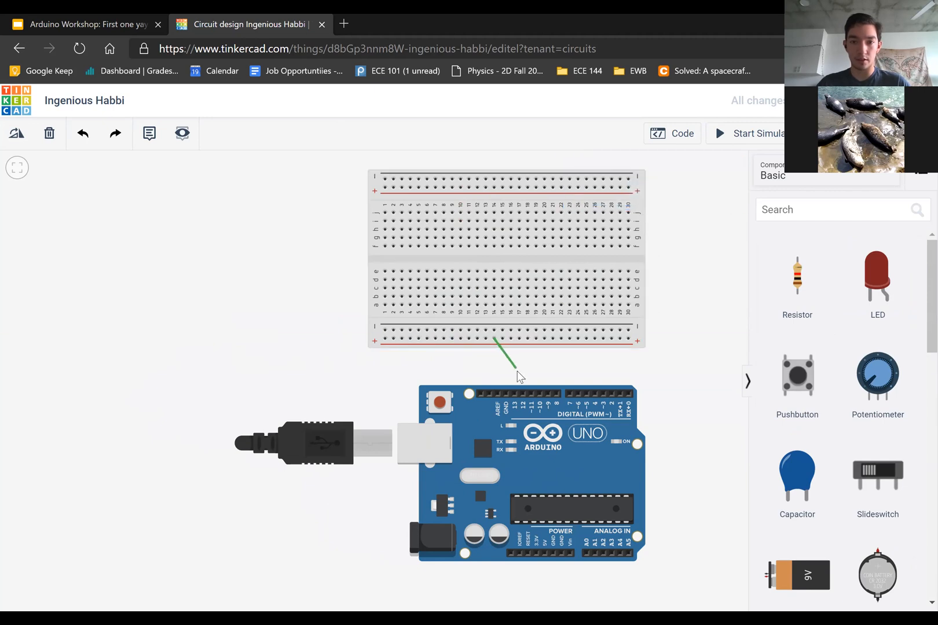
click(493, 394)
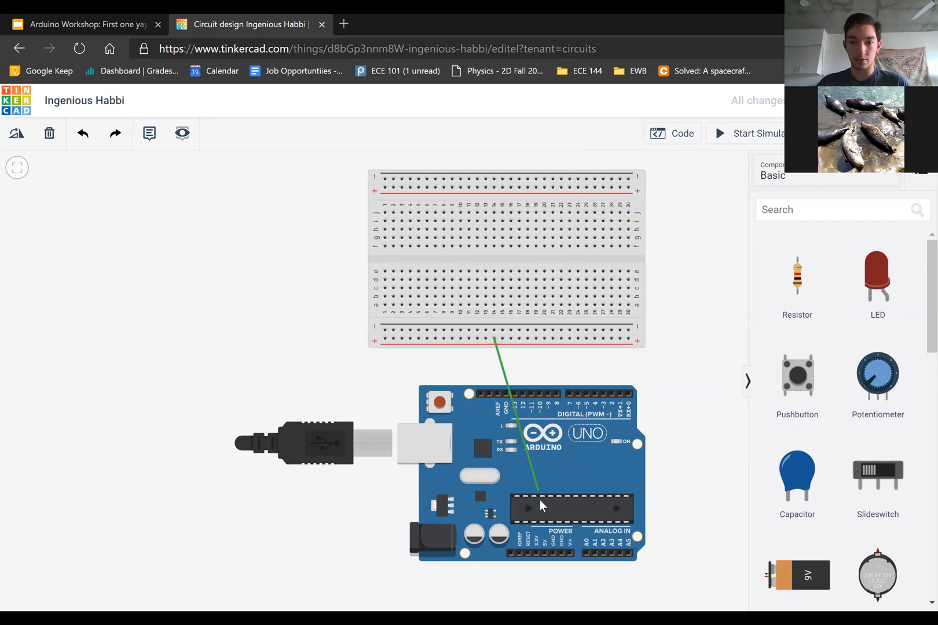
key(Escape)
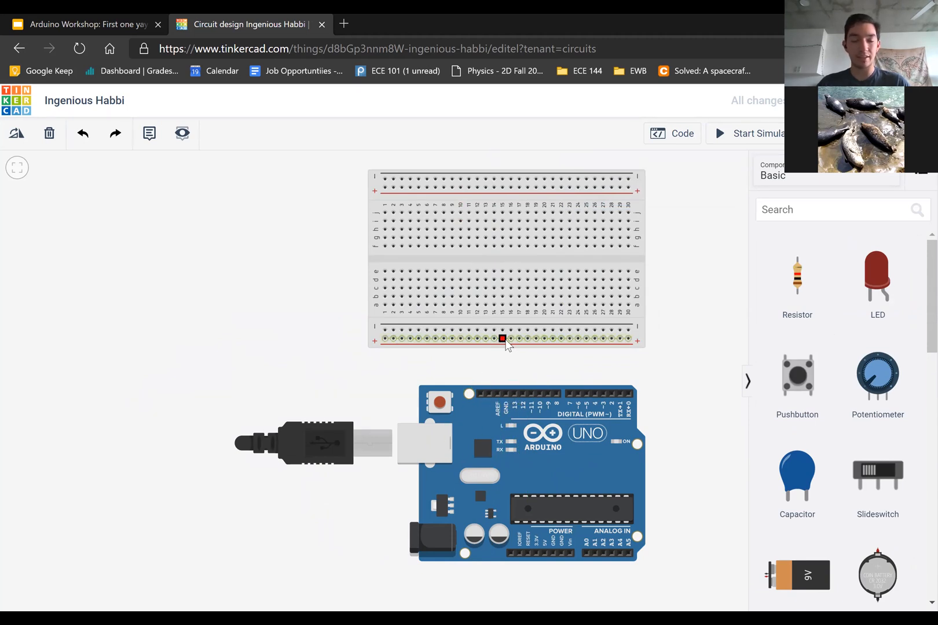
Wire the breadboard's lower positive rail at column 15 to the Arduino's 5V pin and colour the wire black.
click(502, 338)
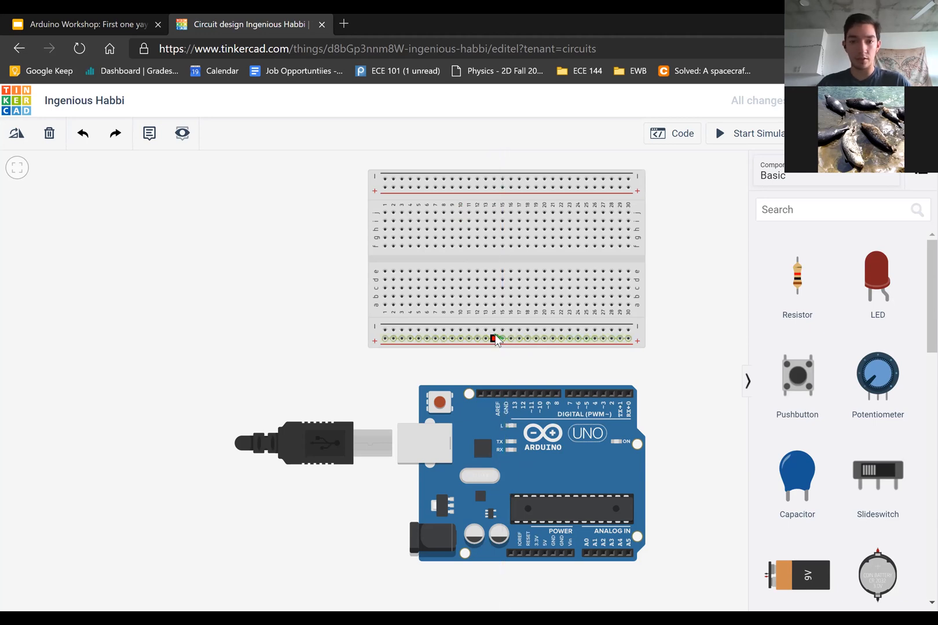
click(544, 553)
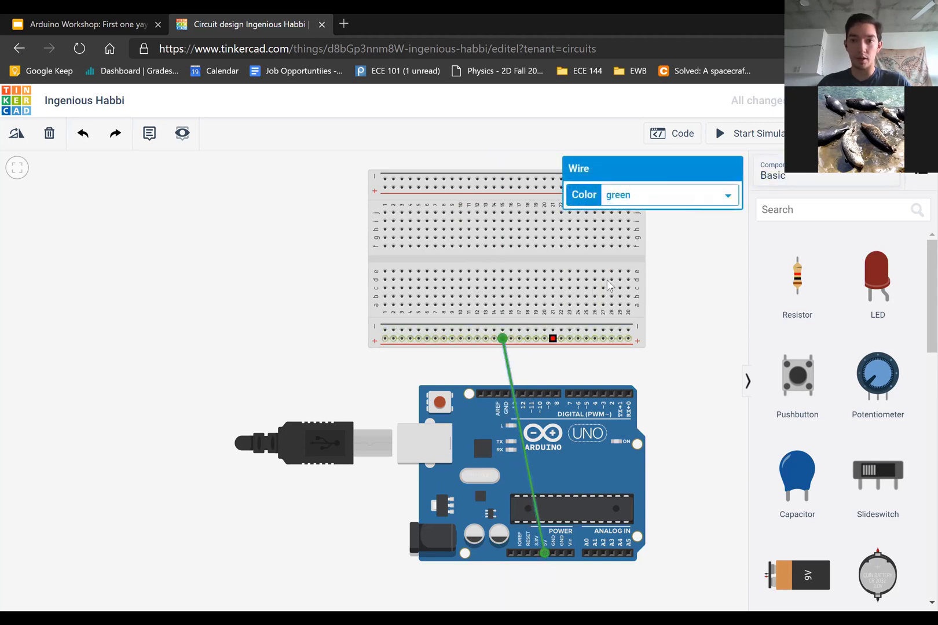
click(675, 195)
click(657, 240)
click(675, 200)
click(654, 416)
click(683, 196)
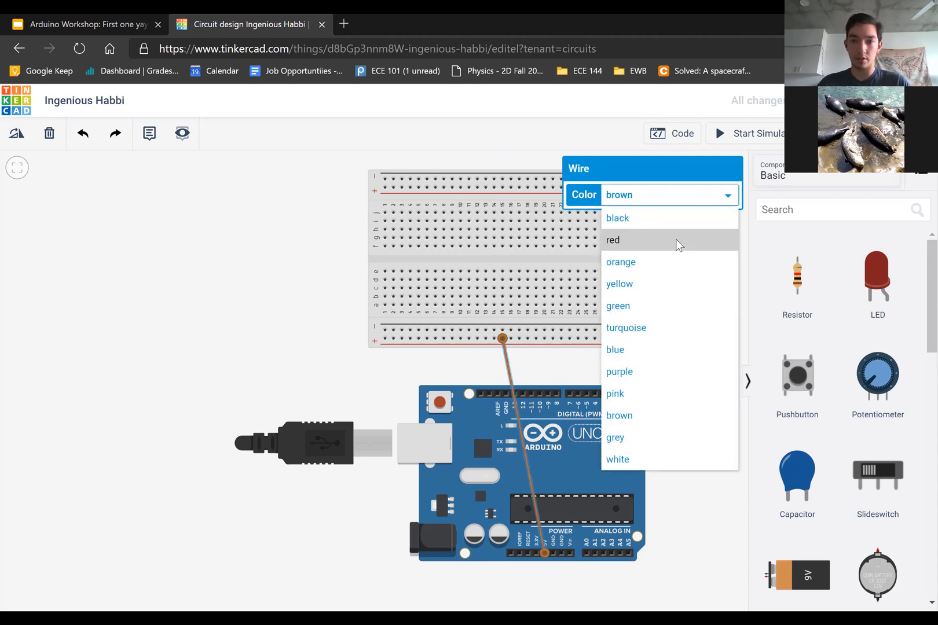
click(676, 220)
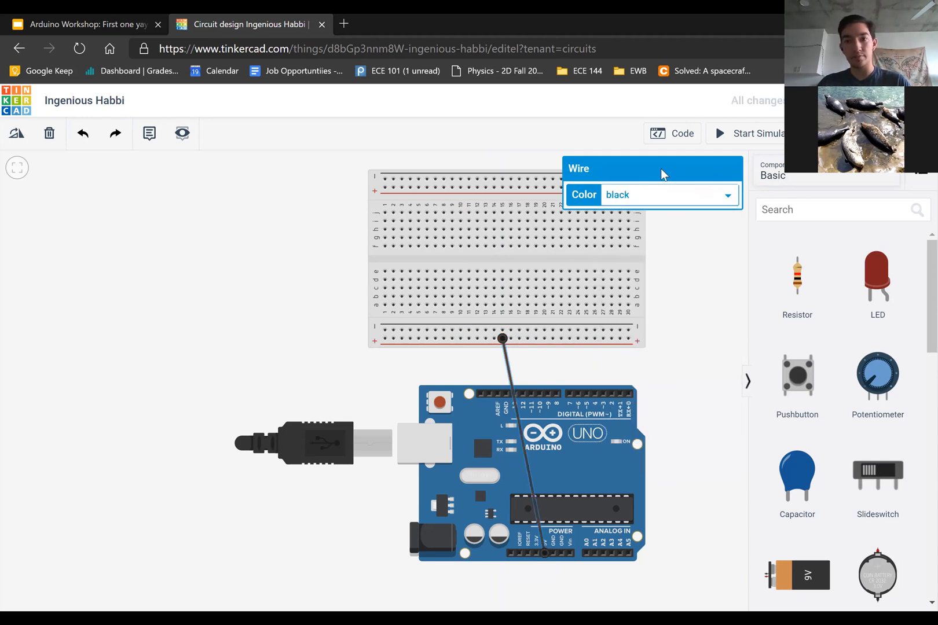
click(467, 446)
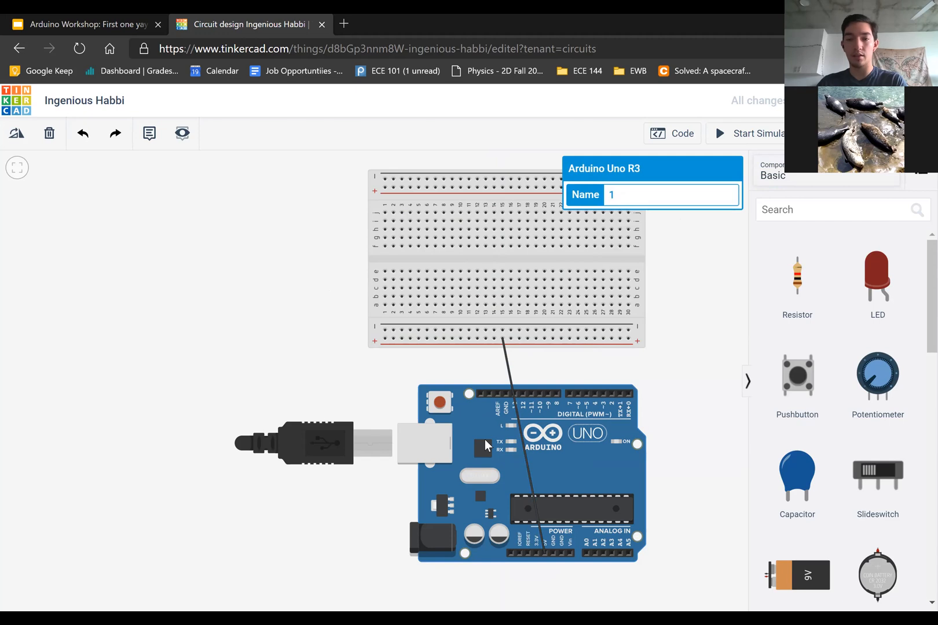
key(Delete)
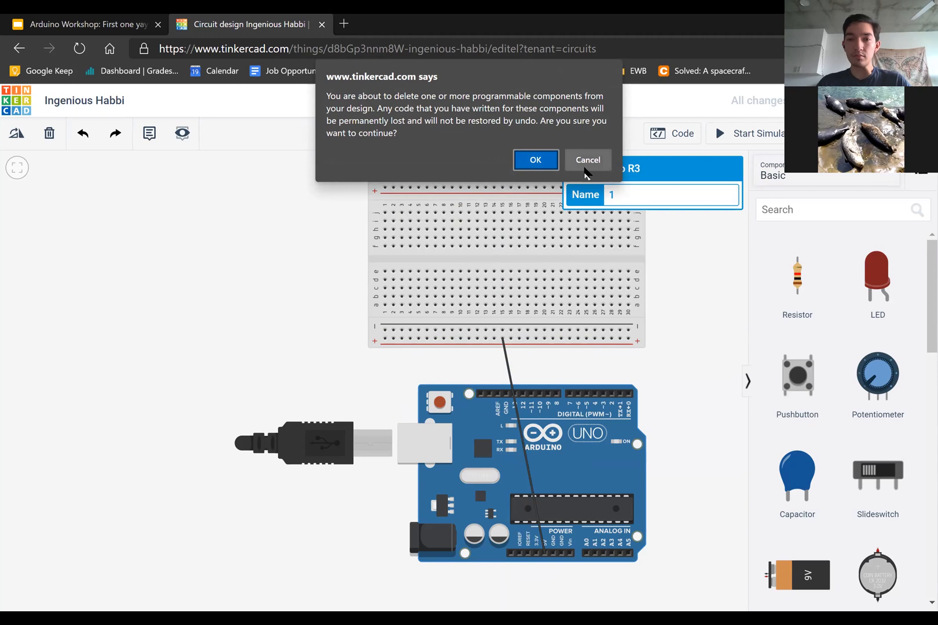
click(592, 161)
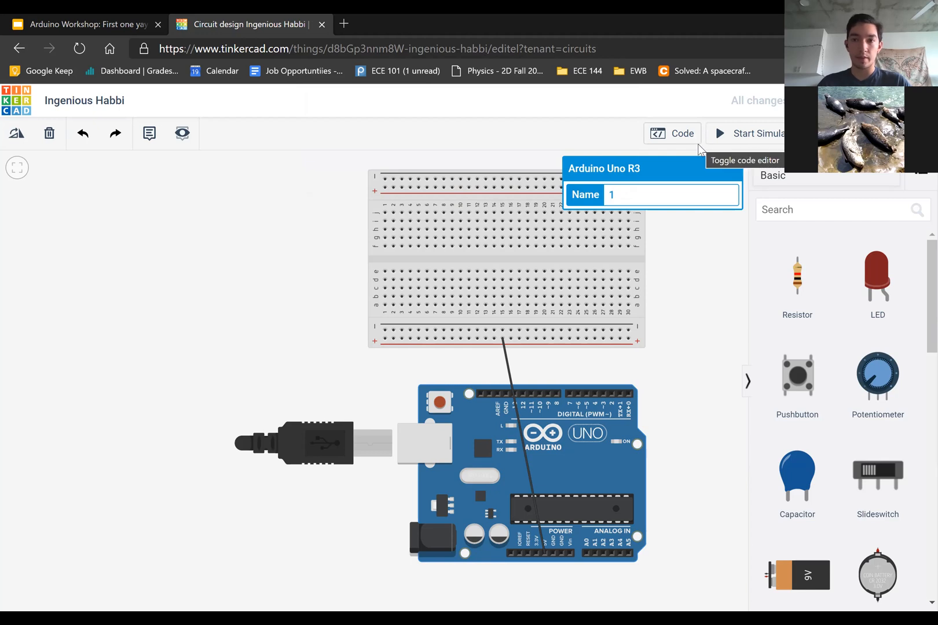
Open the Arduino's code editor, switch it from Blocks to Text mode, and highlight the complete default code.
click(673, 144)
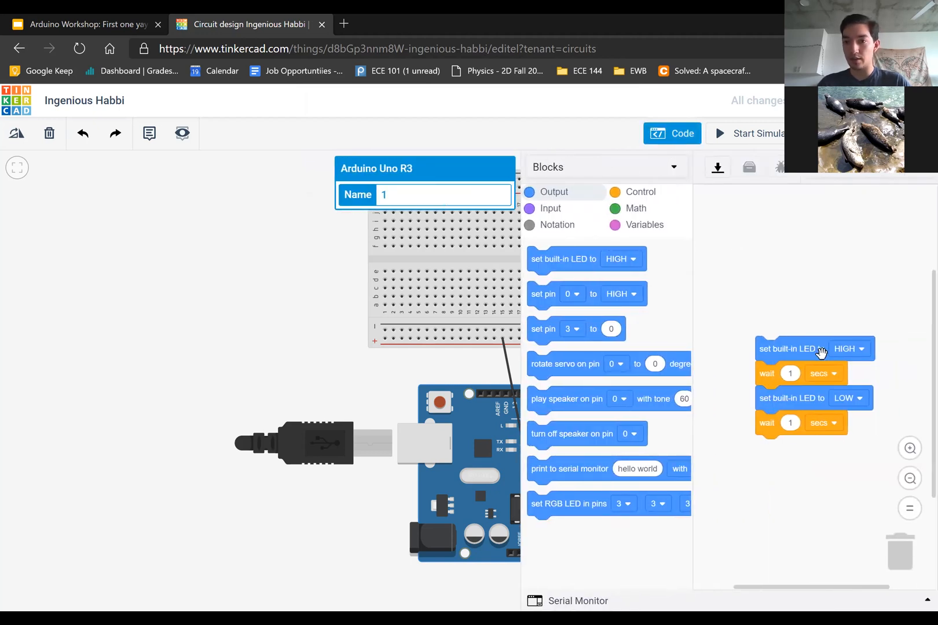
drag(793, 301, 784, 271)
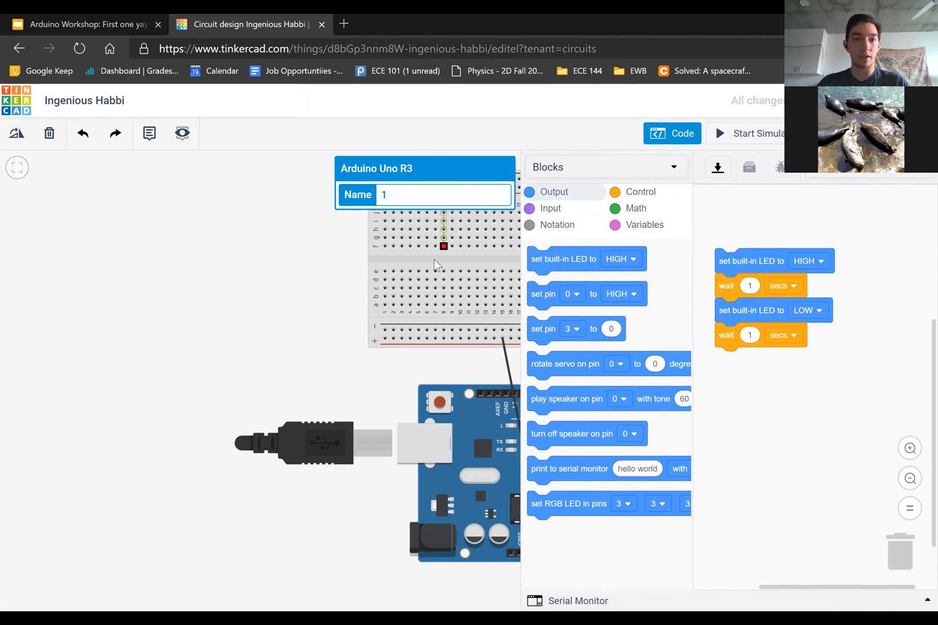
click(665, 169)
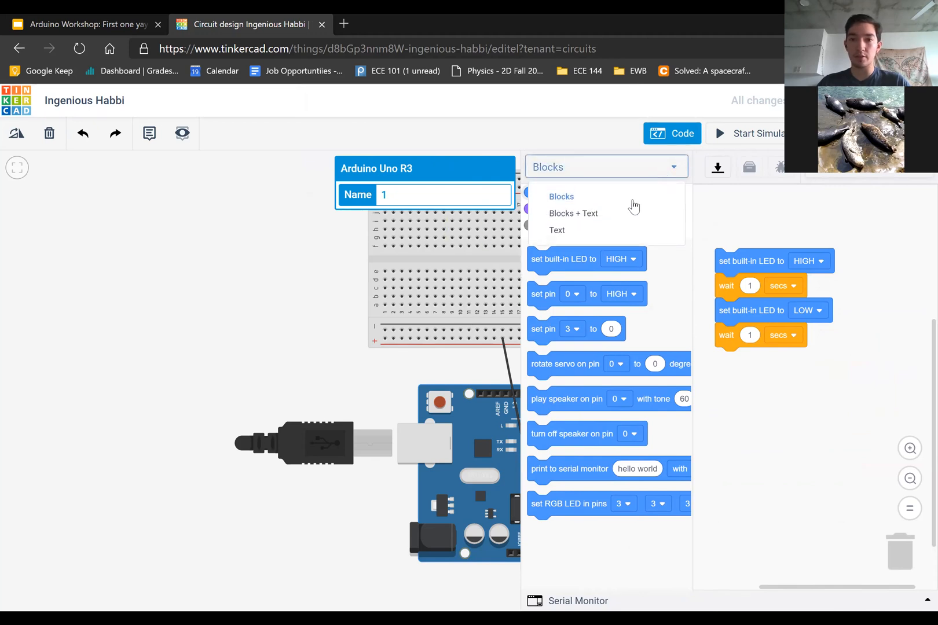
click(604, 239)
click(548, 242)
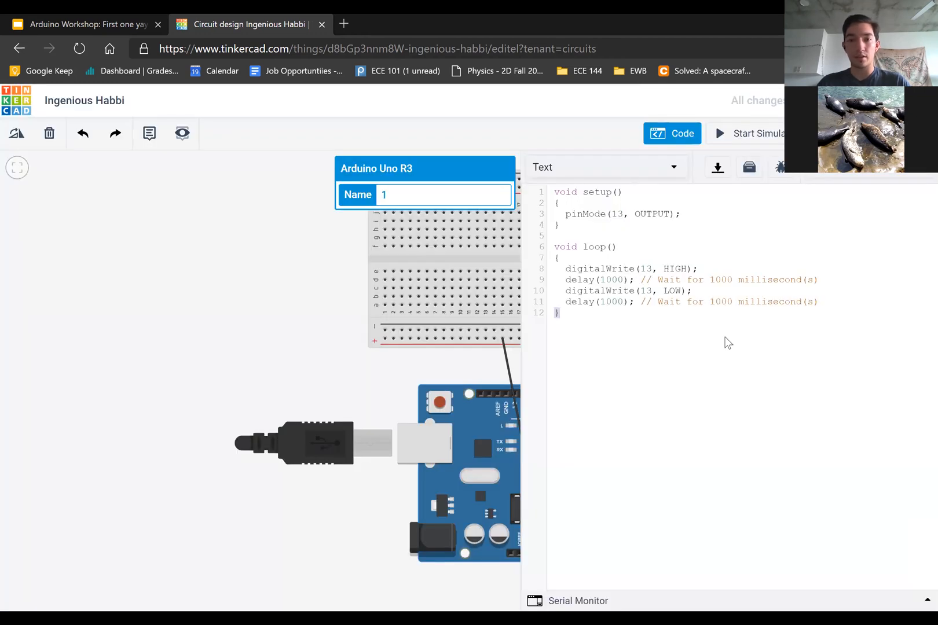
drag(653, 315, 558, 190)
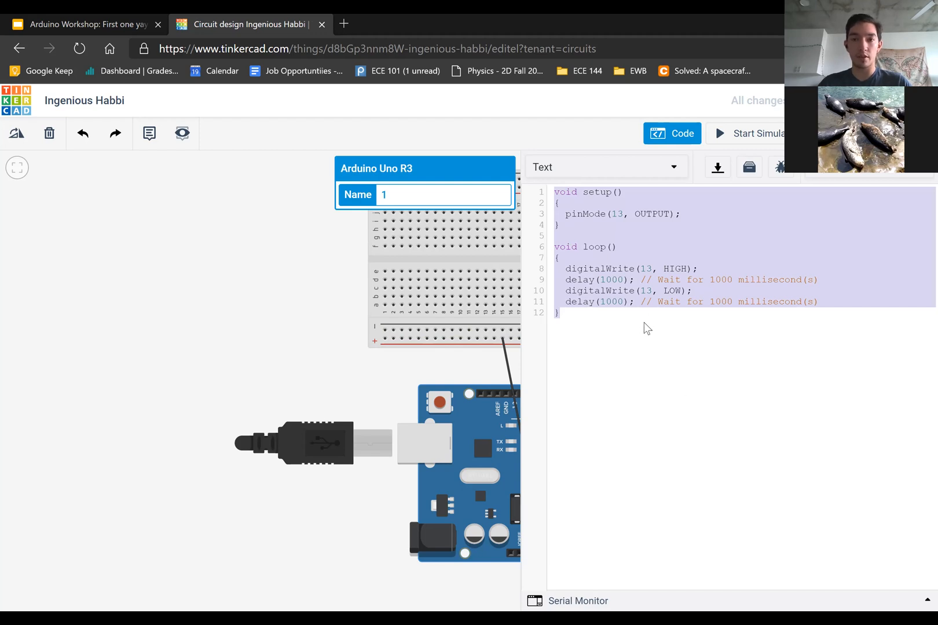
Switch the code editor back to Blocks mode, accepting that the text code is cleared.
click(585, 173)
click(597, 195)
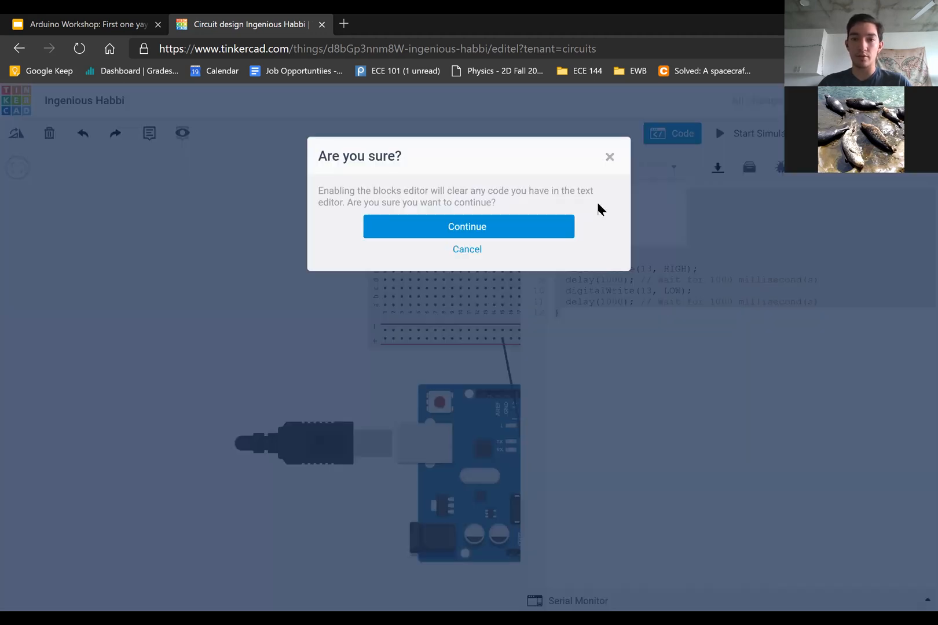
click(570, 232)
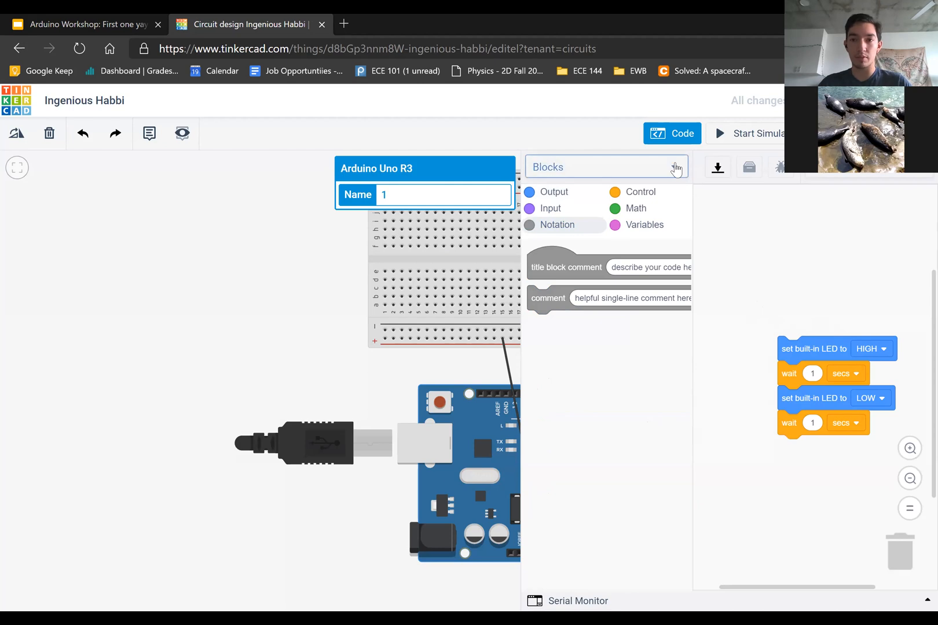
Return the code editor to Text mode, discarding the blocks, and close the editor.
click(674, 166)
click(591, 232)
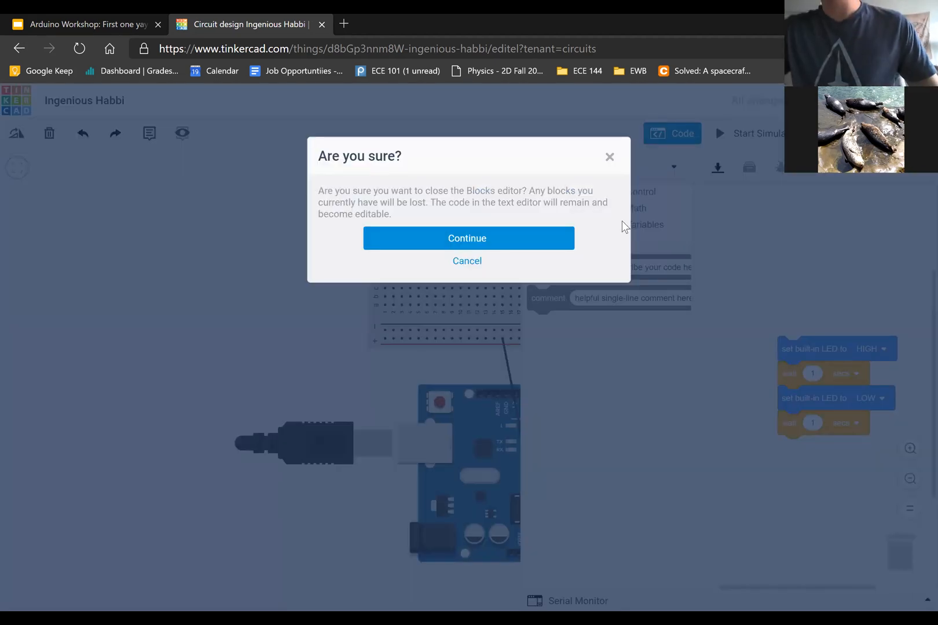
click(515, 237)
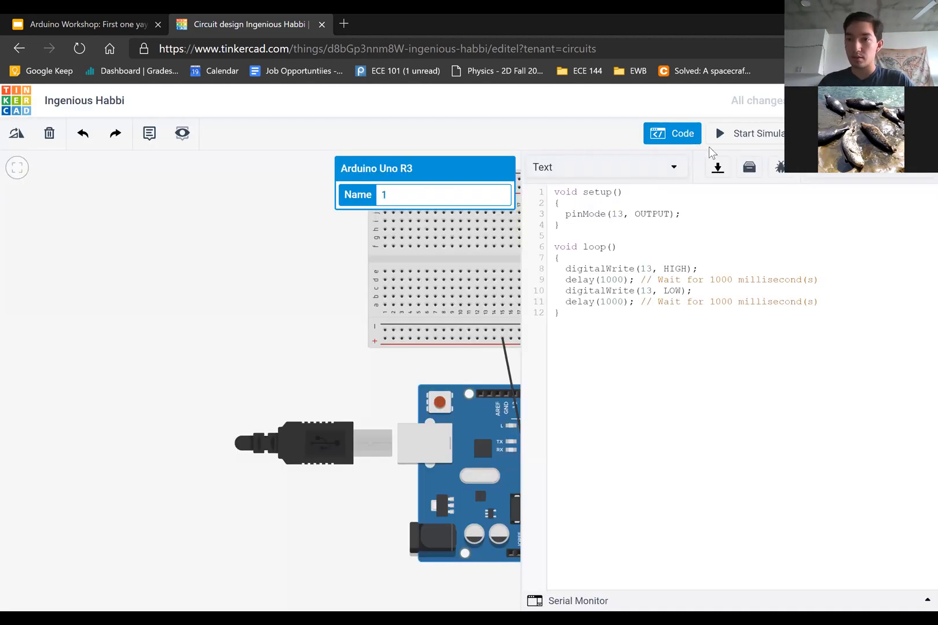
click(672, 133)
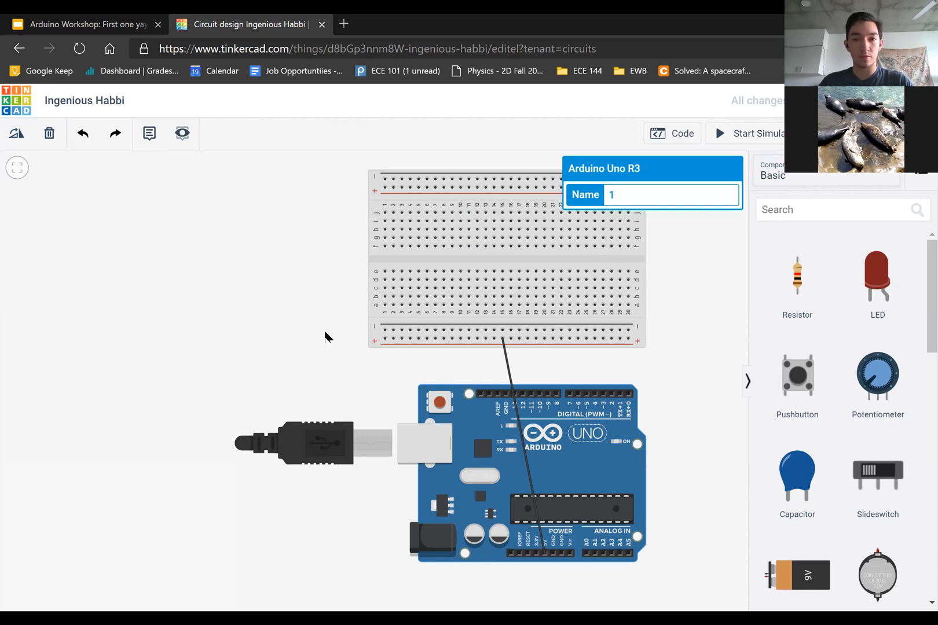
Move the small breadboard sideways so its black wire runs straight down to the Arduino's 5V pin.
scroll(325, 336, down, 3)
scroll(325, 337, up, 3)
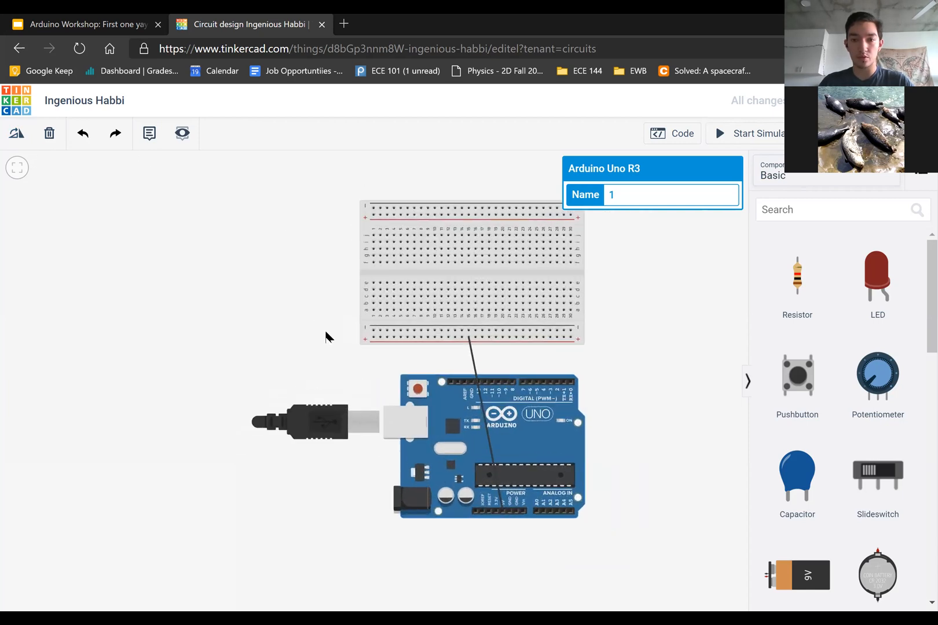
drag(262, 318, 188, 374)
drag(313, 283, 303, 297)
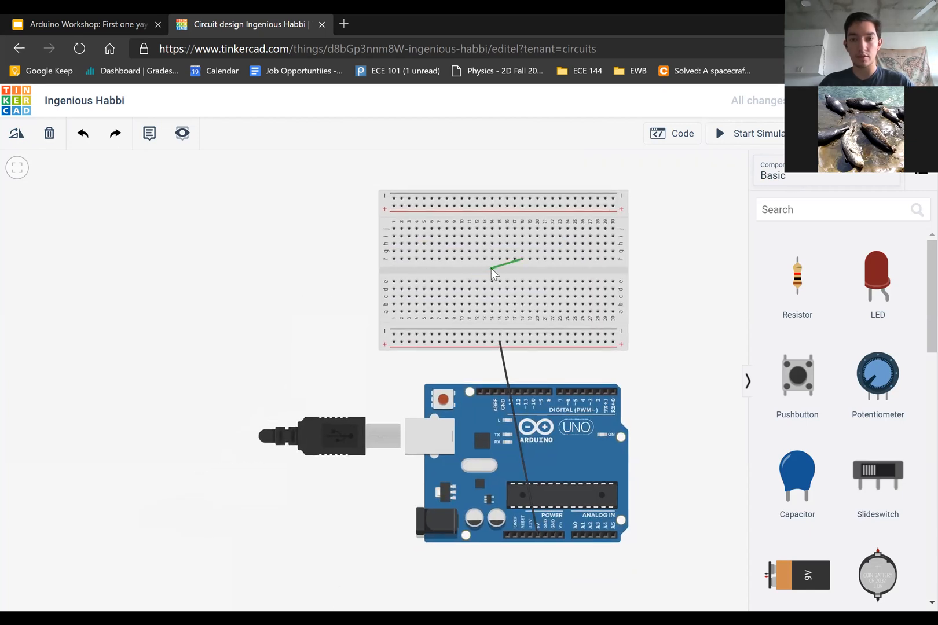
drag(491, 268, 533, 265)
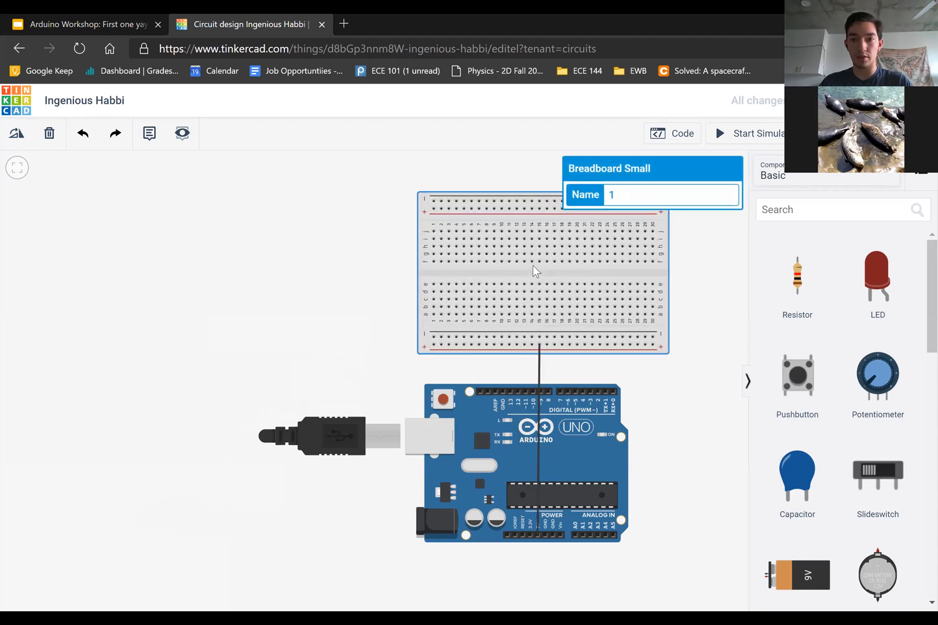
click(309, 301)
drag(313, 312, 294, 315)
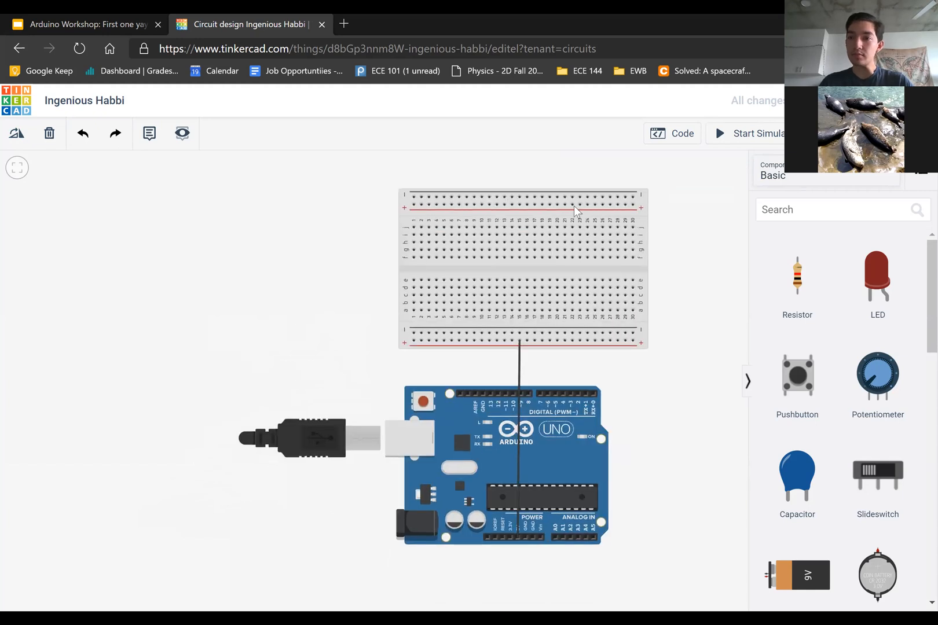
List the Basic starter circuits and place the RGB LED starter in the empty space beside the Arduino's USB plug.
click(856, 171)
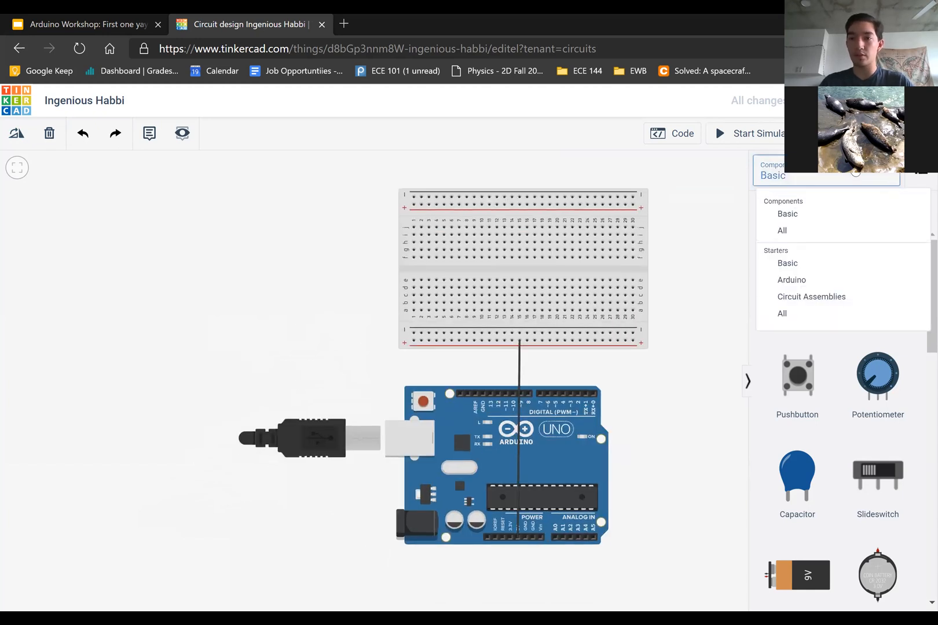
click(813, 268)
scroll(827, 280, down, 1)
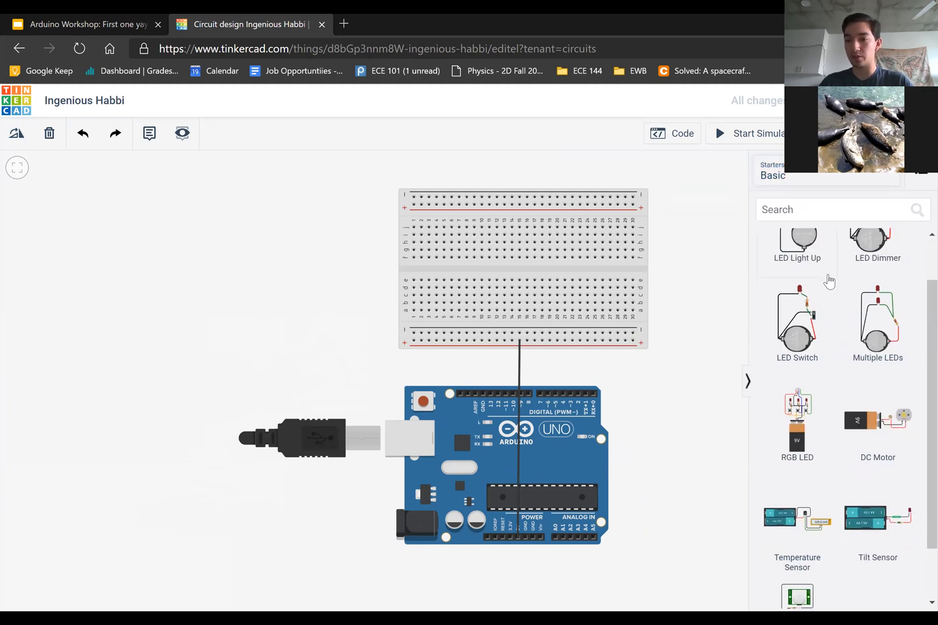
scroll(859, 360, down, 1)
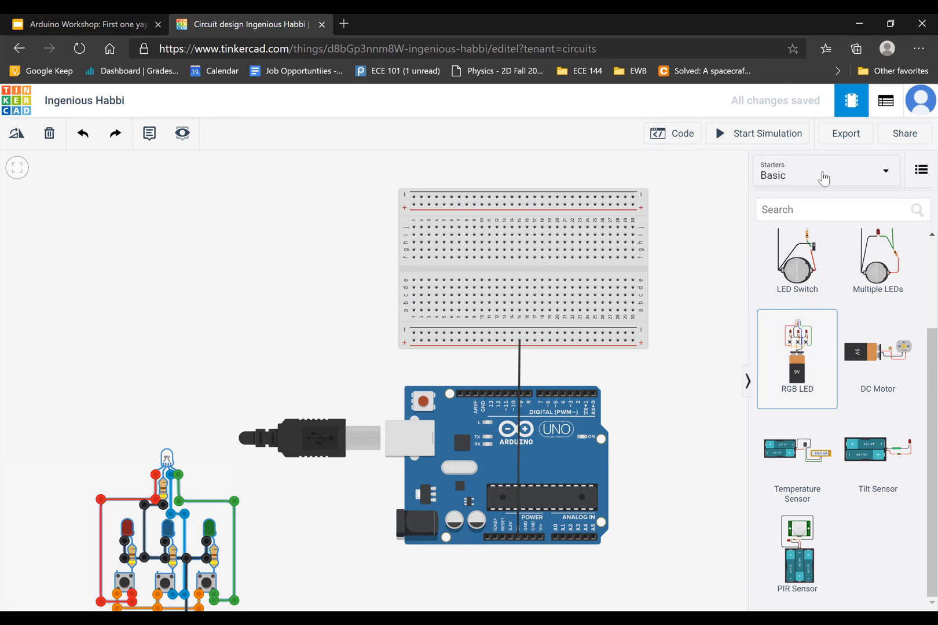
After checking the Using Tinkercad slide, list the Arduino starters and place the Breadboard starter over the existing Arduino and breadboard.
click(106, 23)
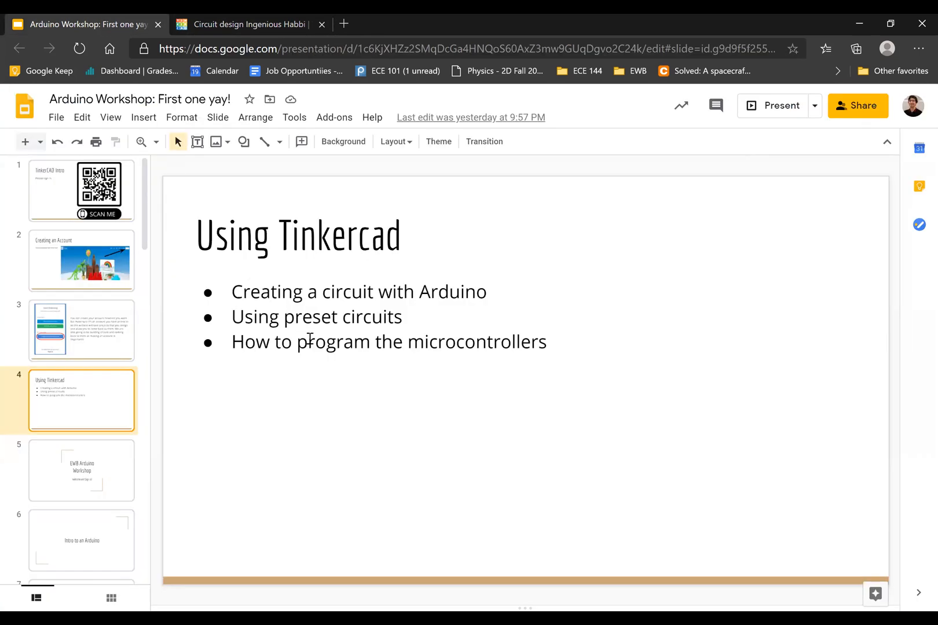
click(220, 31)
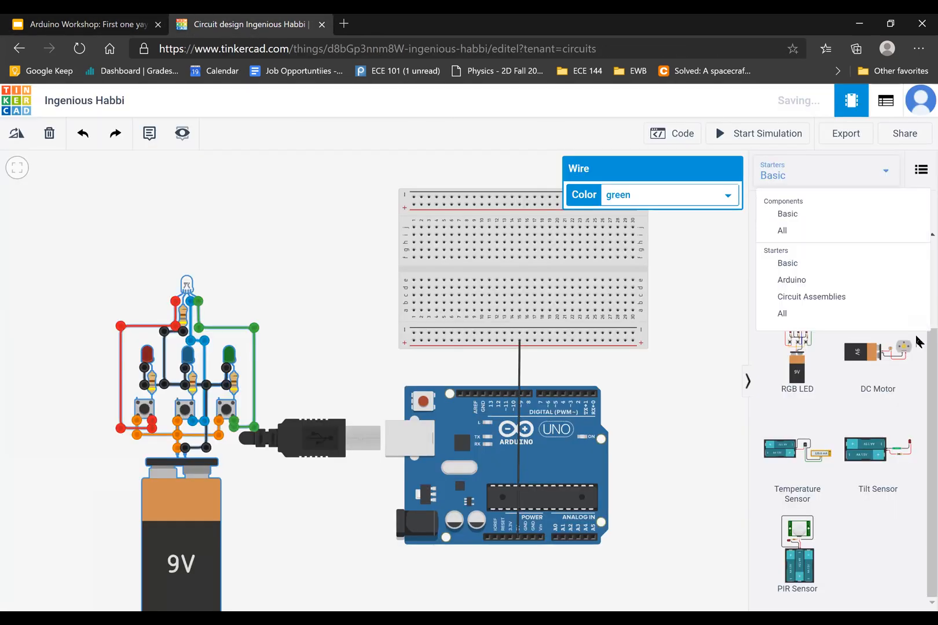
click(816, 283)
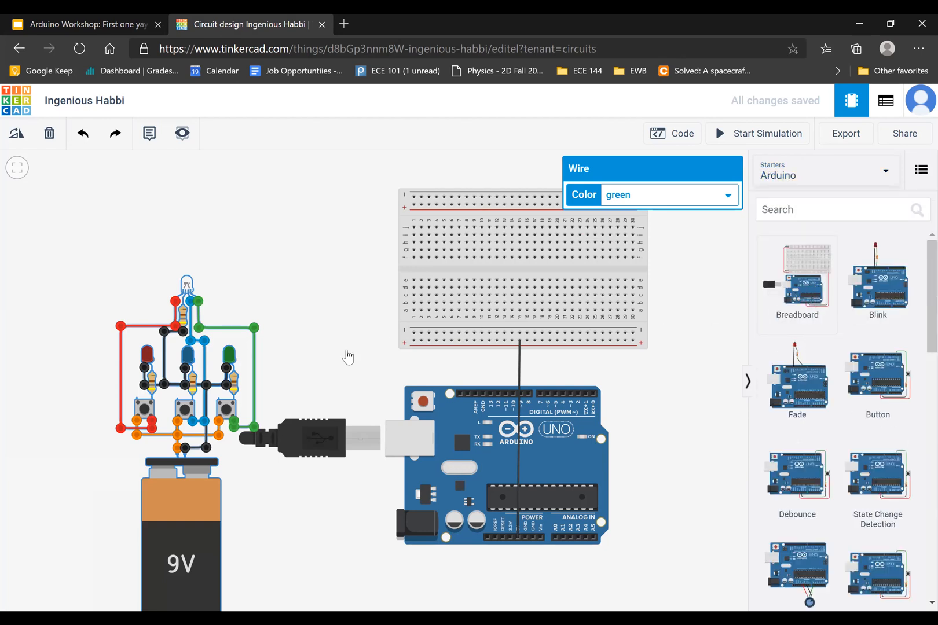
click(350, 379)
mouse_move(445, 380)
mouse_down()
mouse_move(522, 339)
mouse_move(496, 322)
mouse_move(486, 338)
mouse_up()
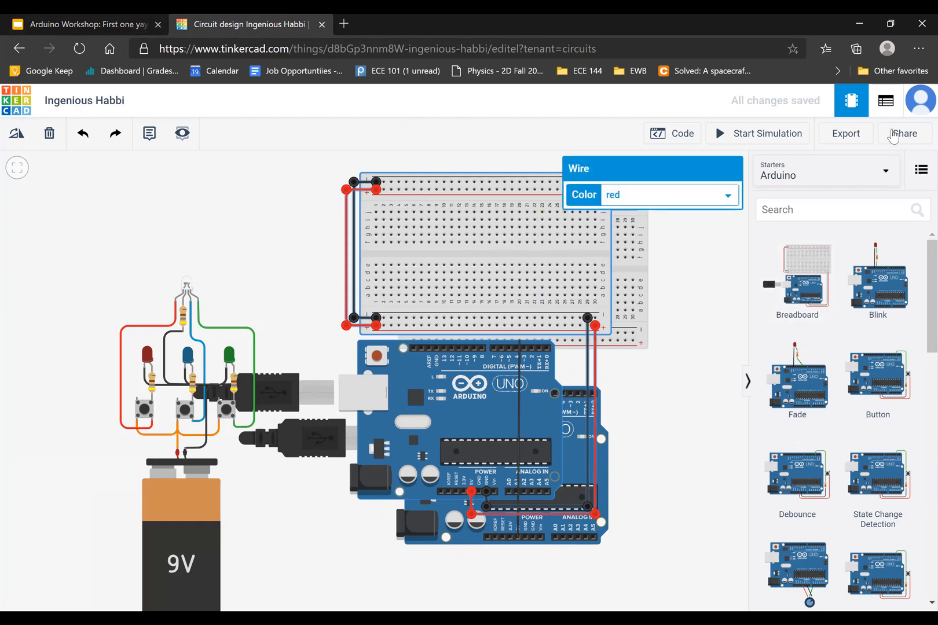
Review the Using Tinkercad slide again, and leave the circuit design for the Tinkercad dashboard.
click(61, 26)
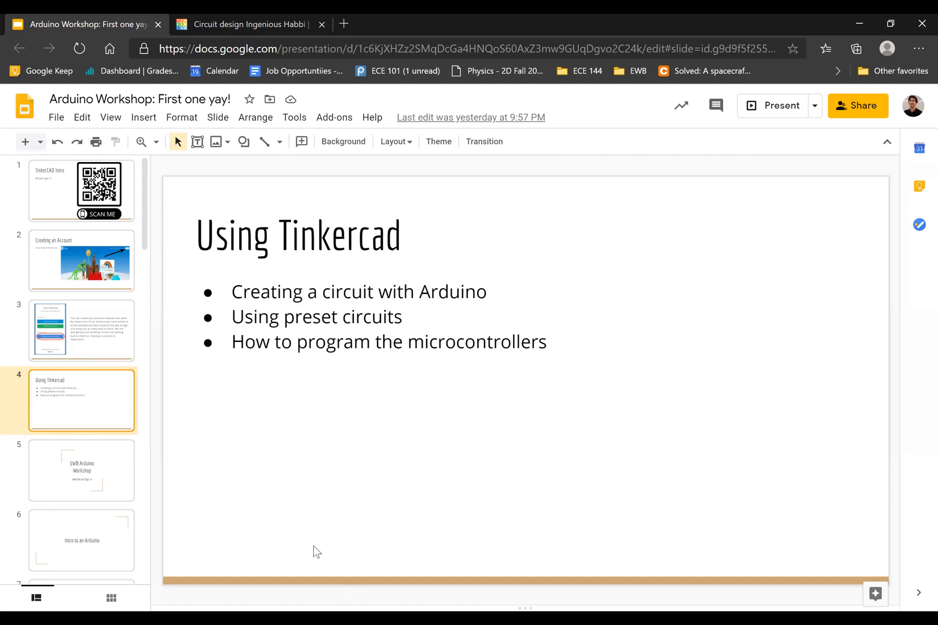
click(247, 26)
click(20, 106)
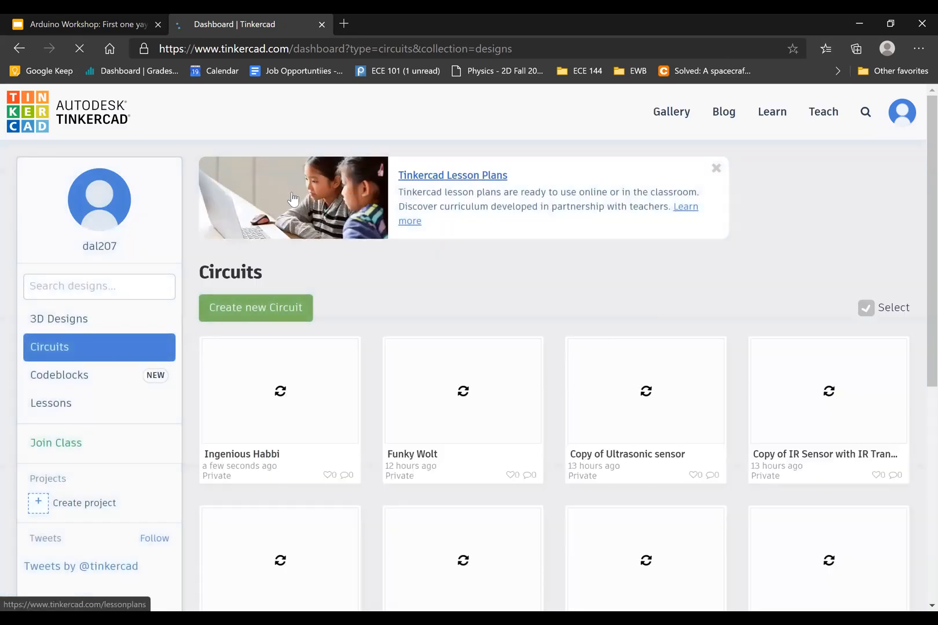
Switch to the Arduino Workshop presentation in Google Slides and go past the welcome slide to slide 6, Intro to an Arduino.
click(83, 22)
click(95, 481)
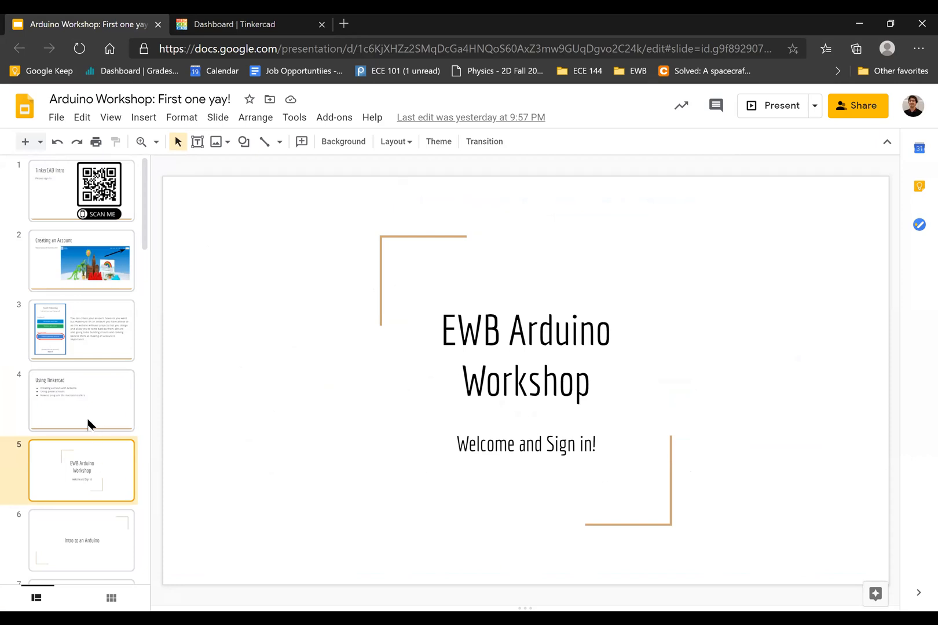
scroll(87, 418, down, 2)
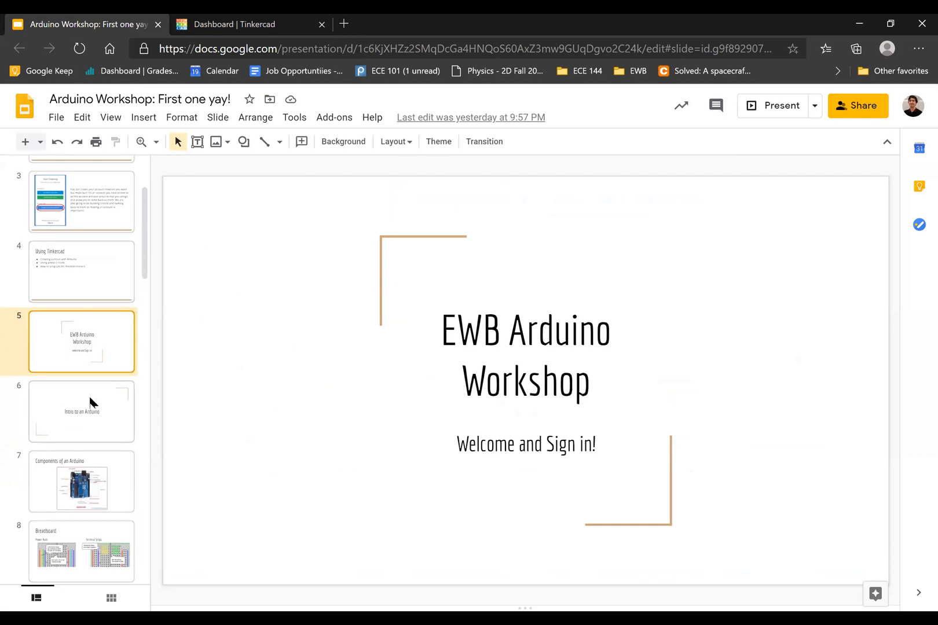
click(90, 402)
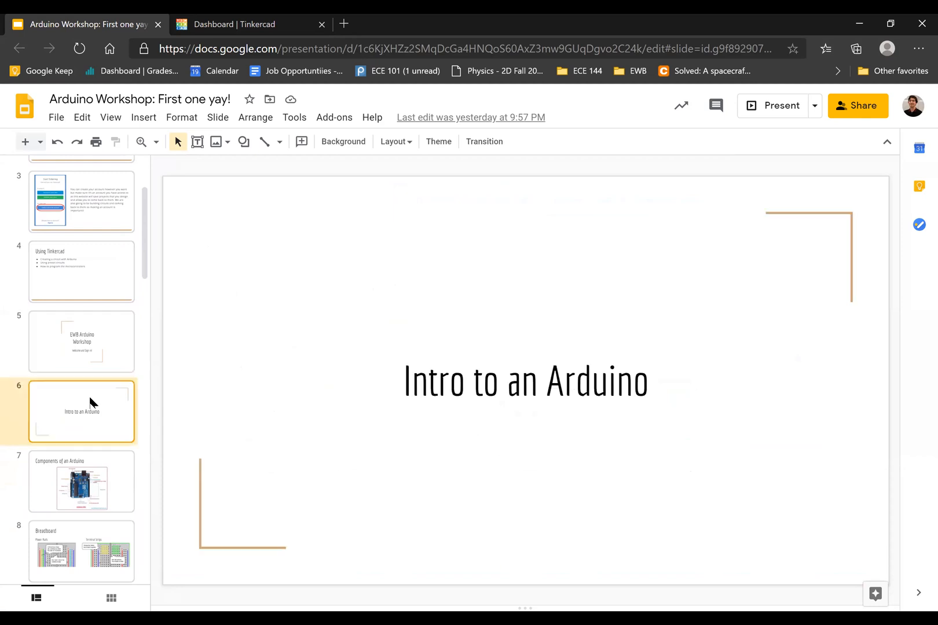